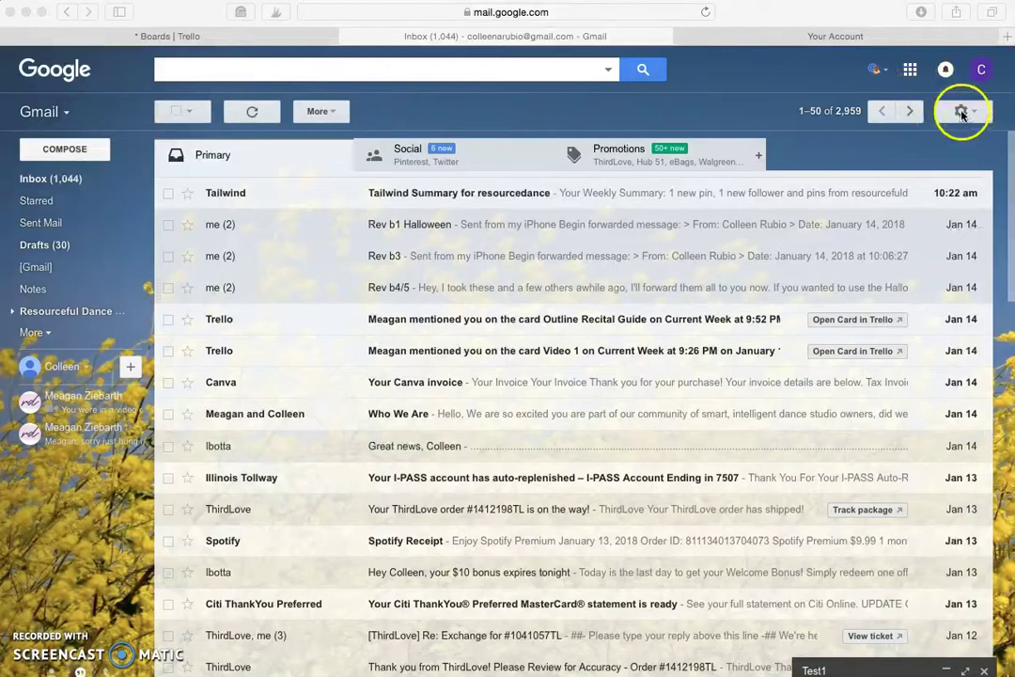
# Set the Canned Responses lab to Enable in the Gmail Labs settings
pyautogui.click(961, 113)
pyautogui.click(961, 113)
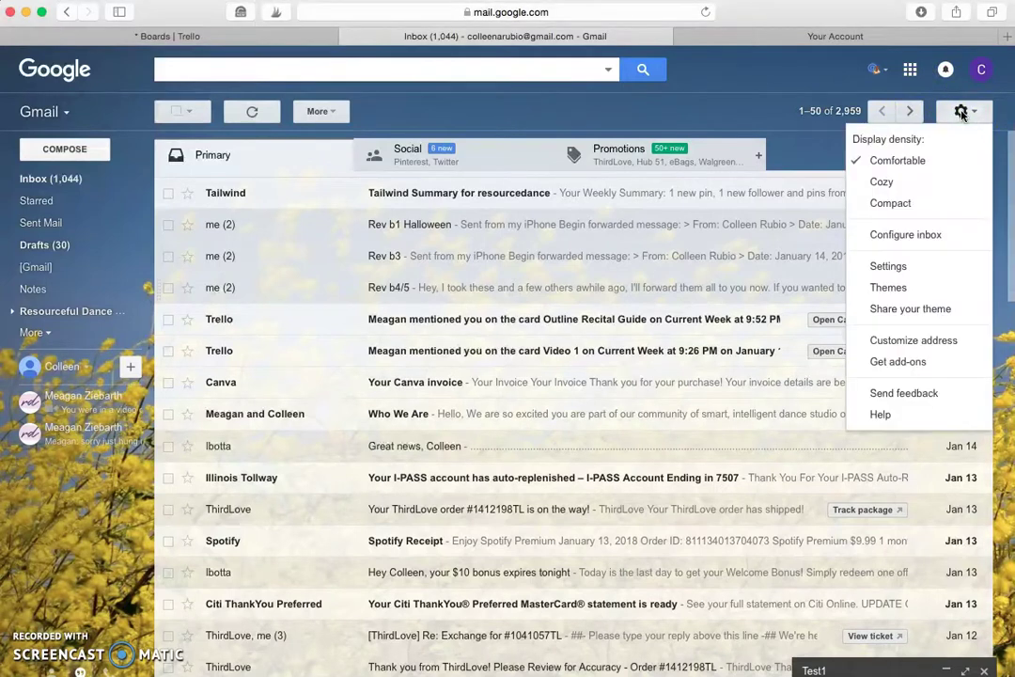
pyautogui.click(889, 266)
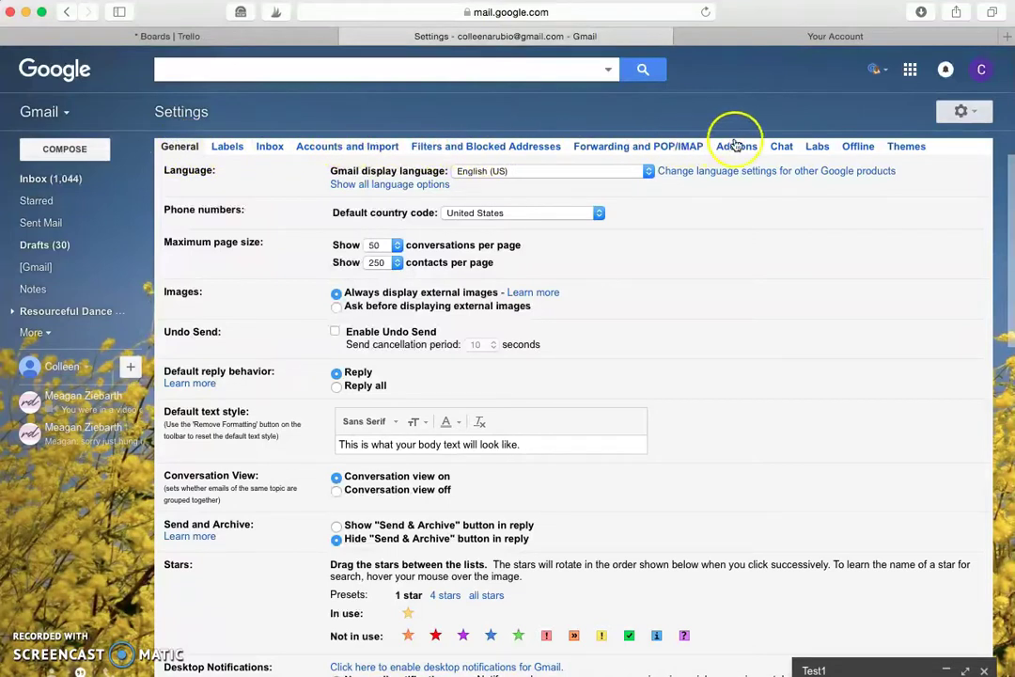
pyautogui.click(818, 148)
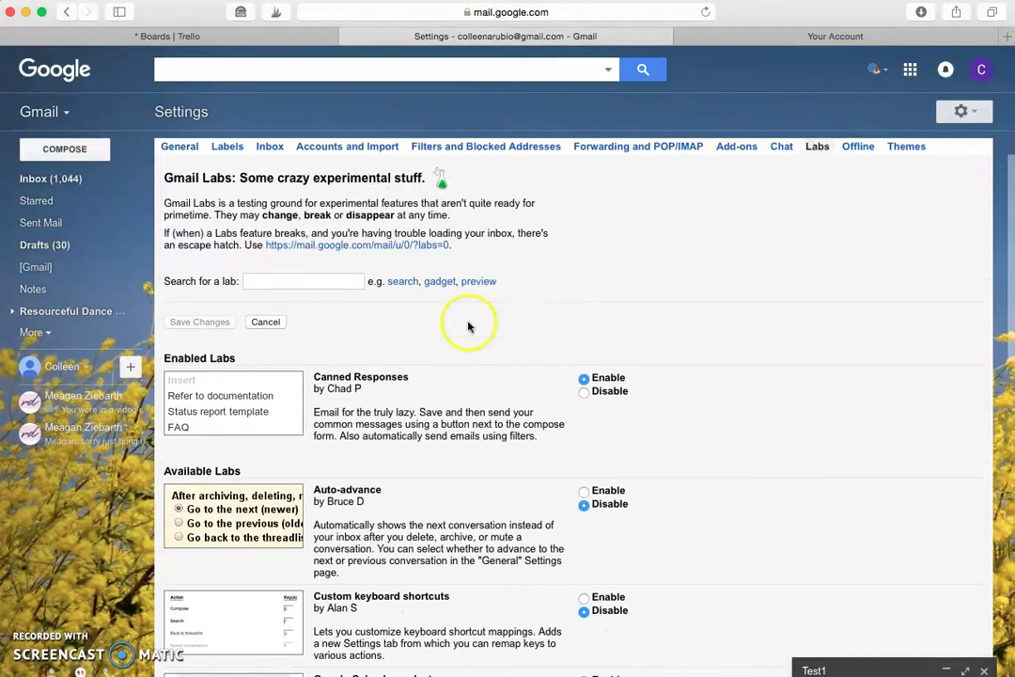
pyautogui.click(585, 378)
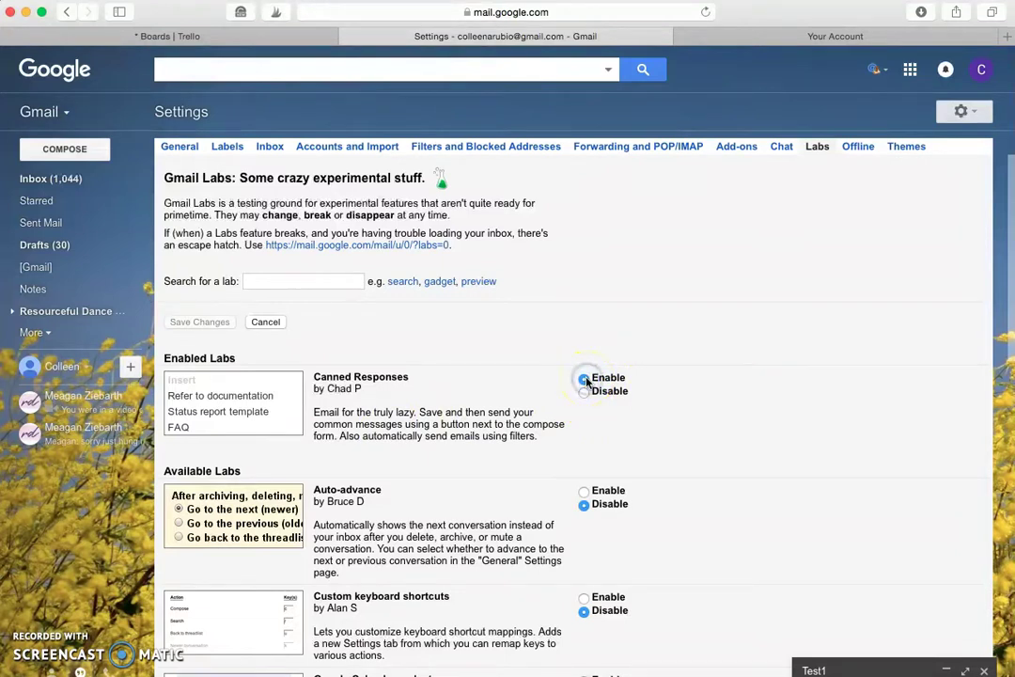
pyautogui.click(198, 325)
# Start a new email message and choose the Resourceful Dance address as the sender
pyautogui.click(83, 152)
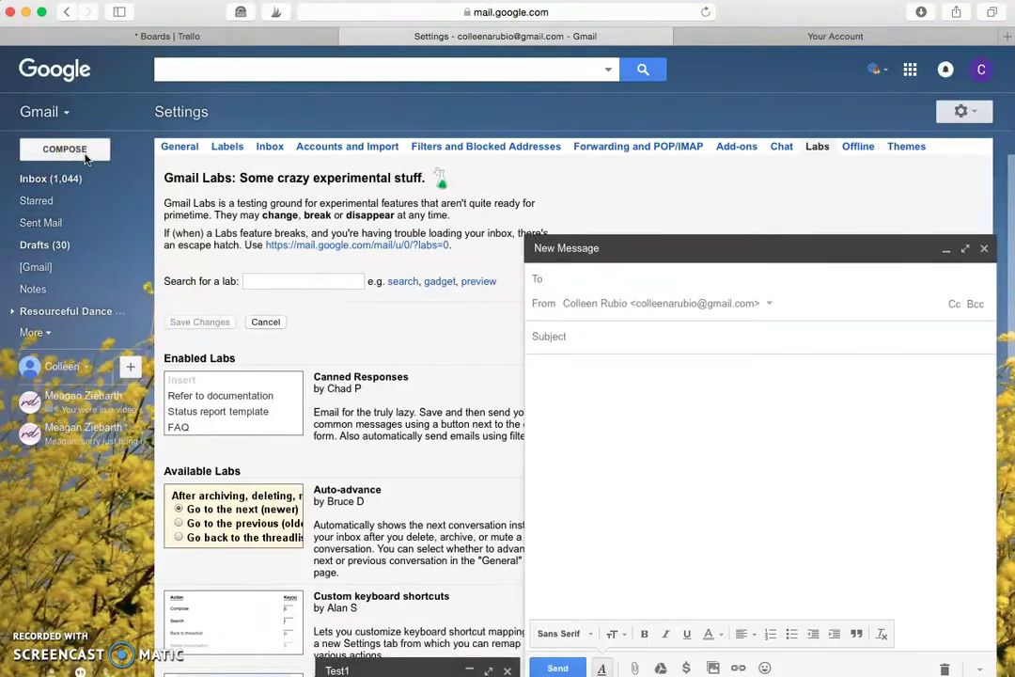
pyautogui.click(692, 308)
pyautogui.click(673, 352)
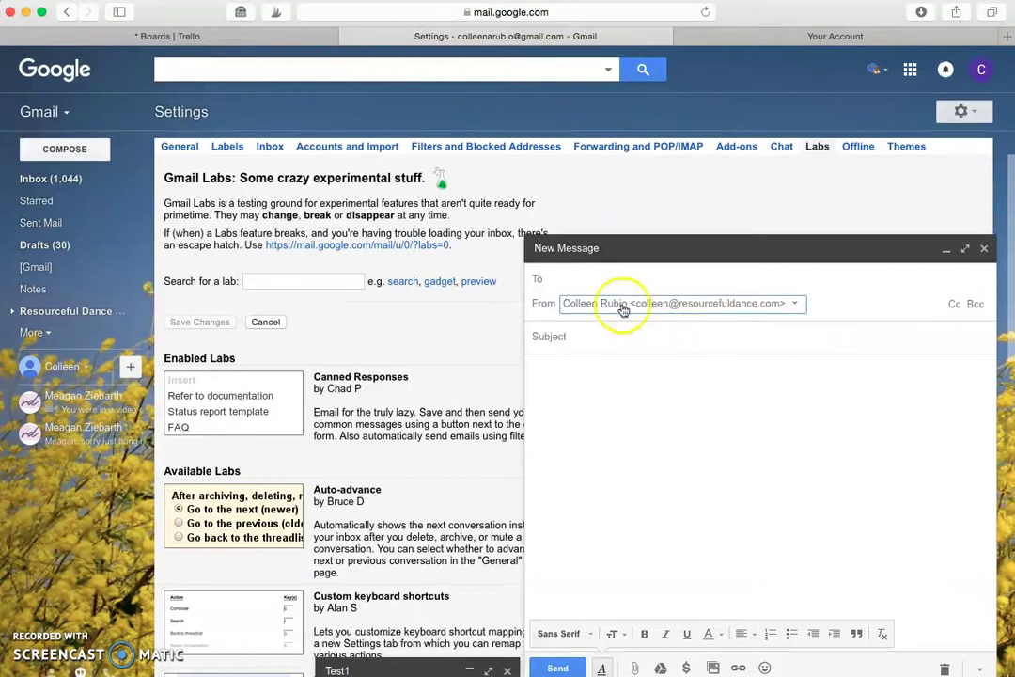
pyautogui.click(606, 278)
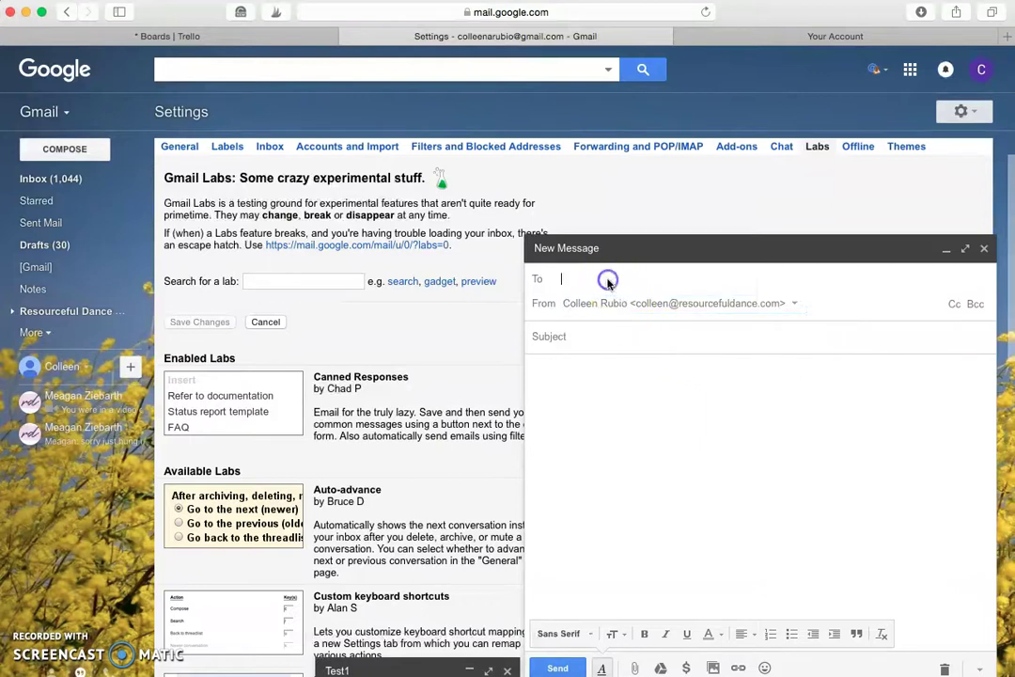
# Enter "Welcome To Resourceful Dance" as the subject of the message
pyautogui.click(581, 338)
pyautogui.write('W')
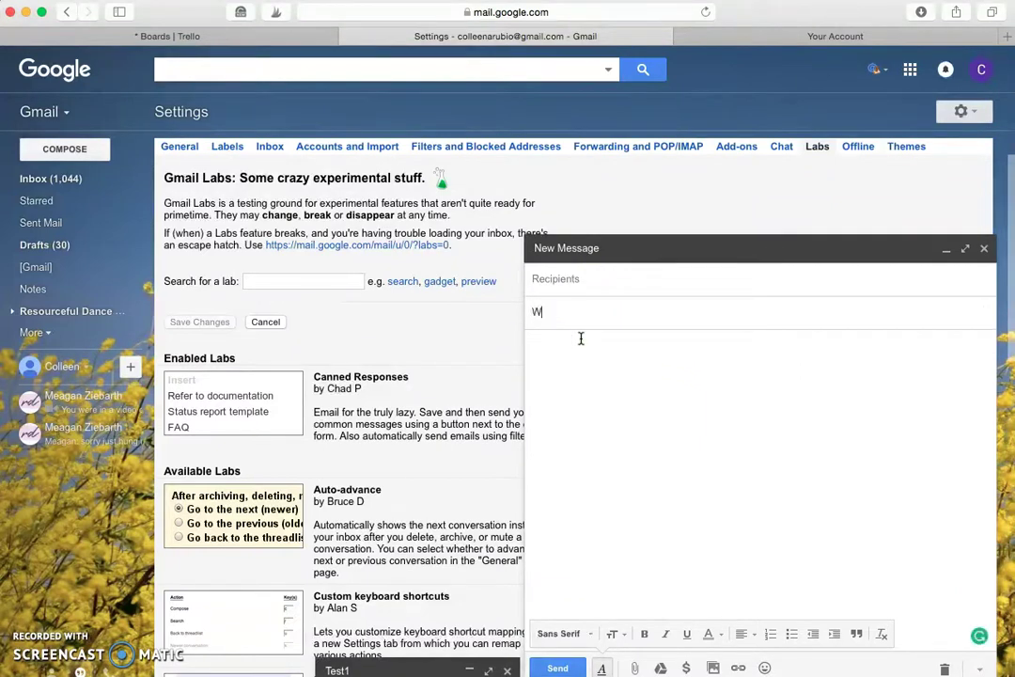
pyautogui.write('elcome Email')
pyautogui.press('BackSpace')
pyautogui.press('BackSpace')
pyautogui.press('BackSpace')
pyautogui.press('BackSpace')
pyautogui.press('BackSpace')
pyautogui.press('BackSpace')
pyautogui.write('To Resourceful Dance')
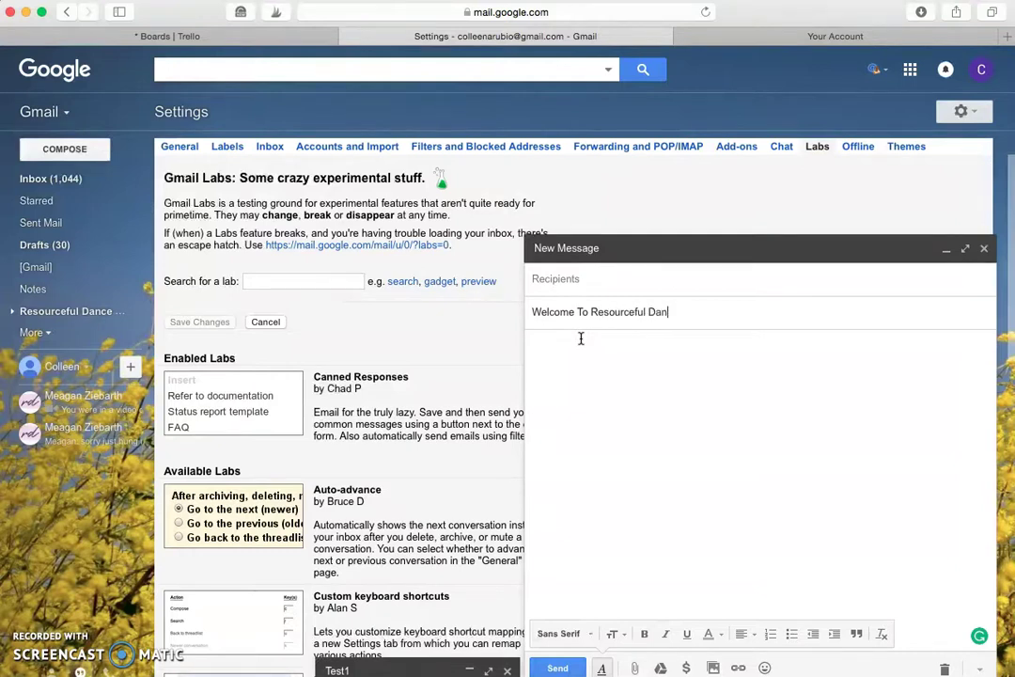
# Begin the message body with the greeting "Hello,"
pyautogui.click(624, 366)
pyautogui.write('Hello,')
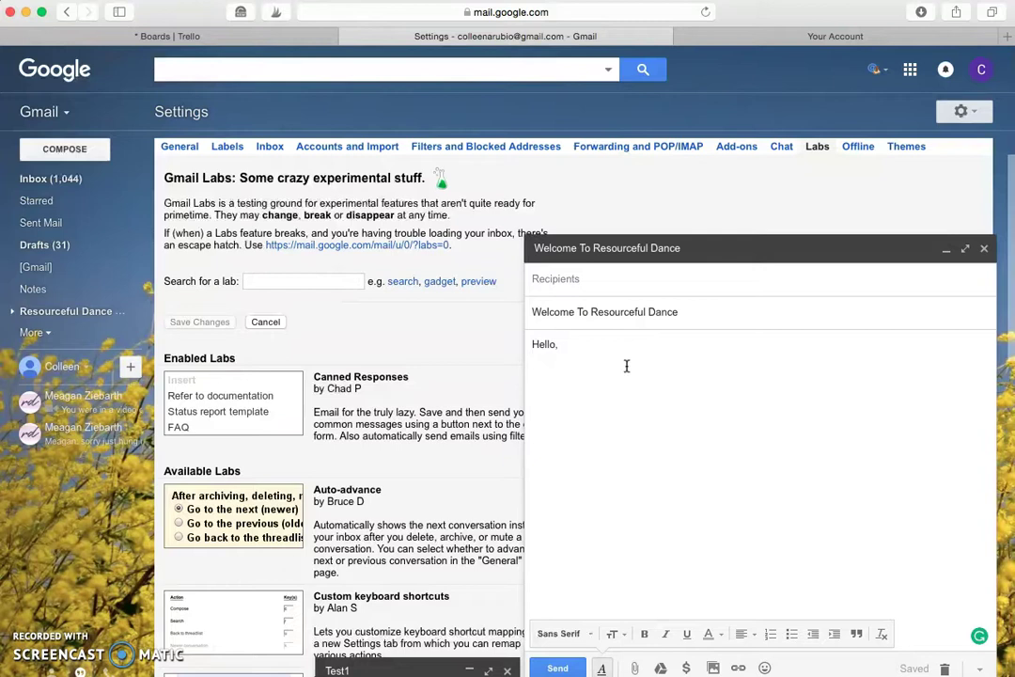
pyautogui.click(680, 363)
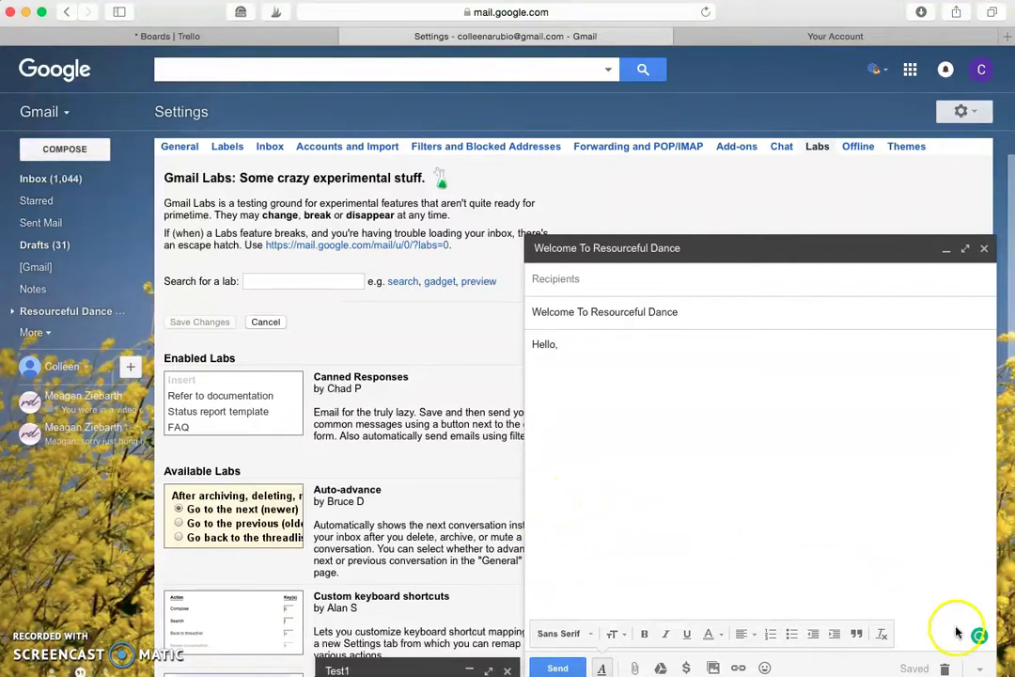
# Save the message as a new canned response named "Welcome To Resourceful Dance" and close the draft
pyautogui.click(978, 668)
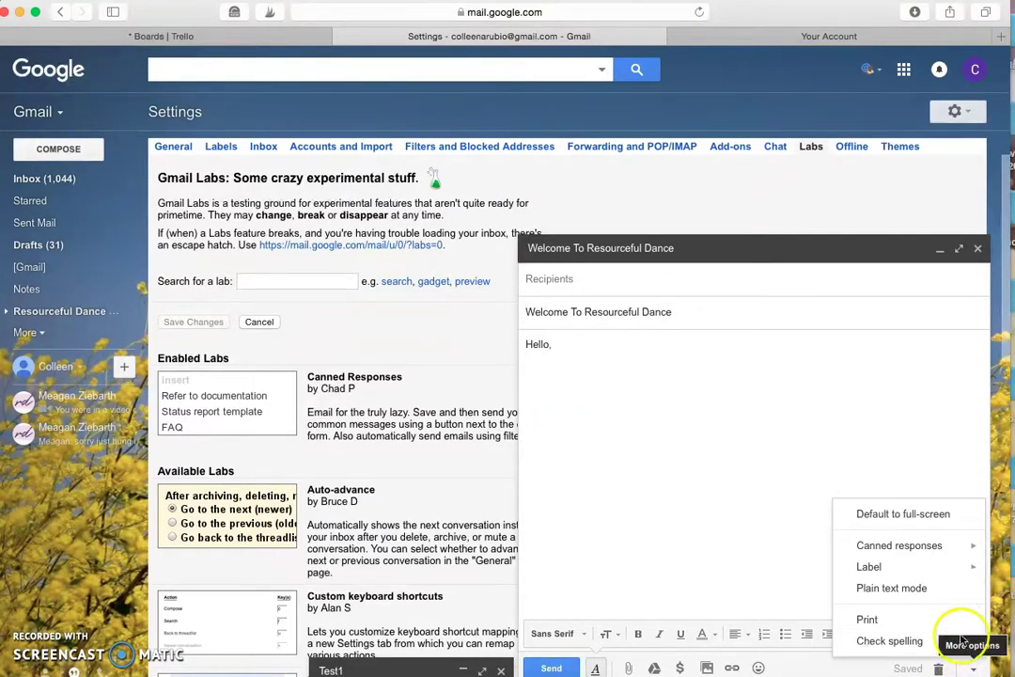
pyautogui.moveTo(951, 549)
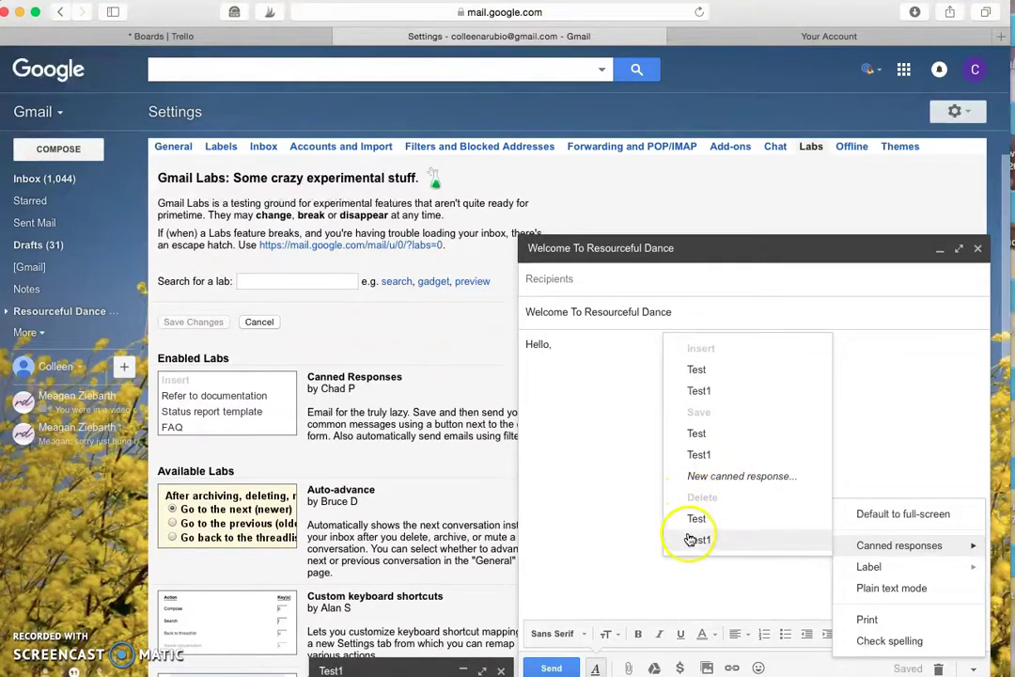
pyautogui.click(736, 486)
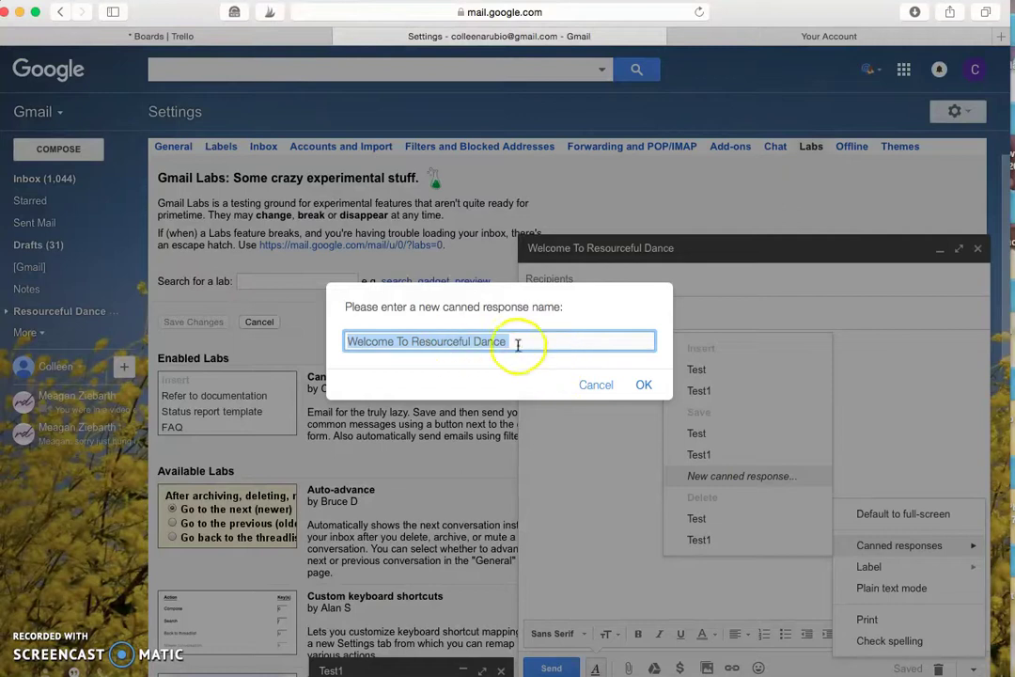
pyautogui.click(644, 386)
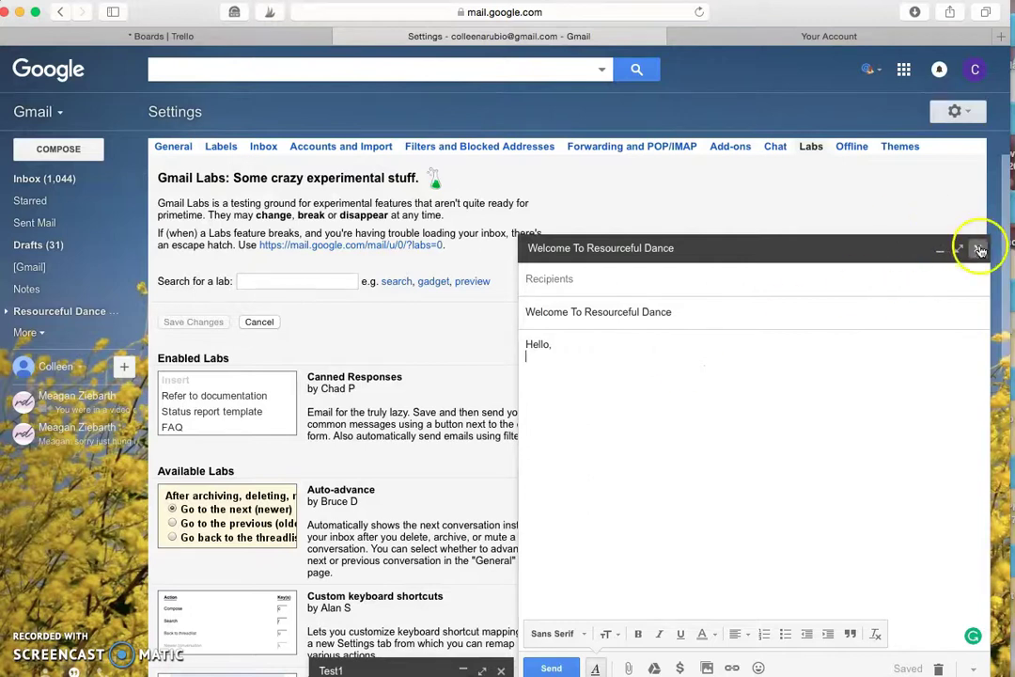
pyautogui.click(979, 250)
# Compose another new message with the Resourceful Dance address as the sender, leaving the recipient and subject empty
pyautogui.click(62, 151)
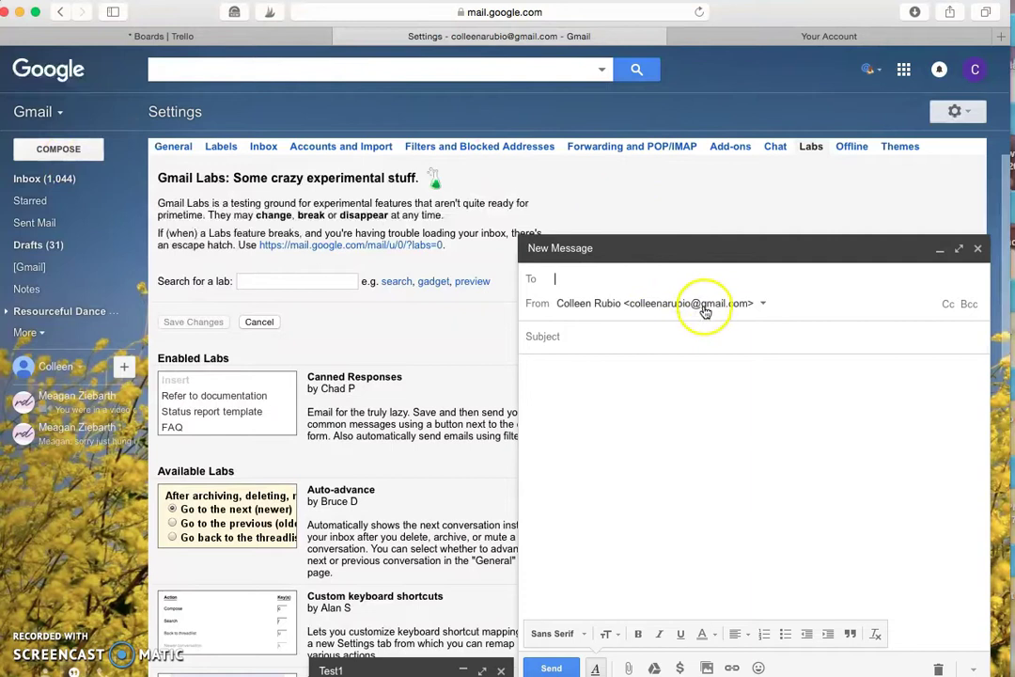
pyautogui.click(703, 304)
pyautogui.click(697, 355)
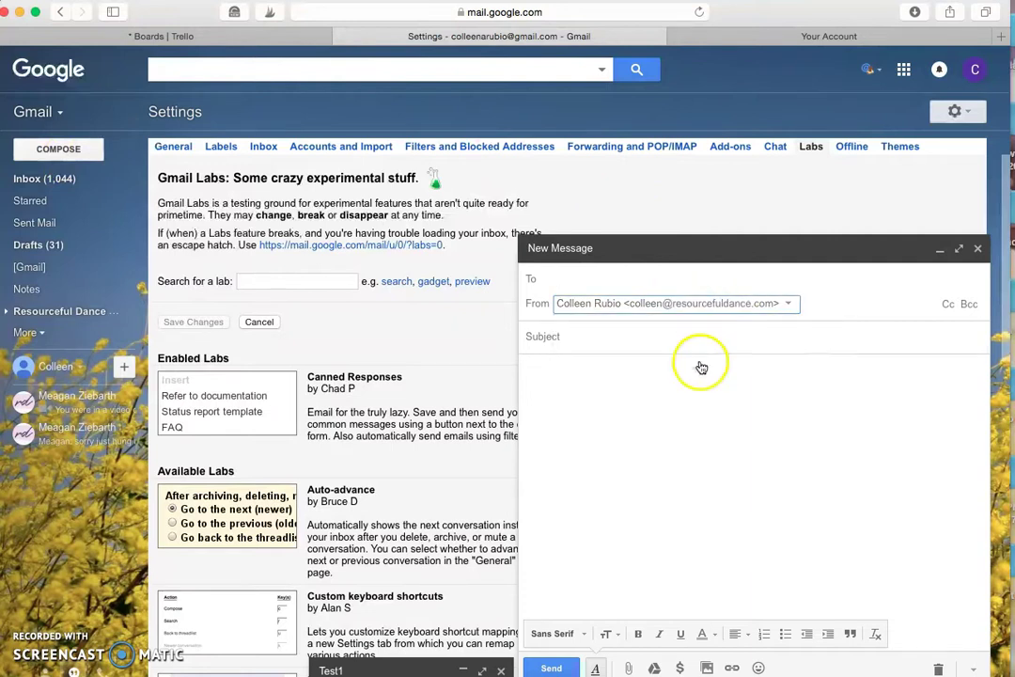
pyautogui.click(638, 335)
pyautogui.click(594, 273)
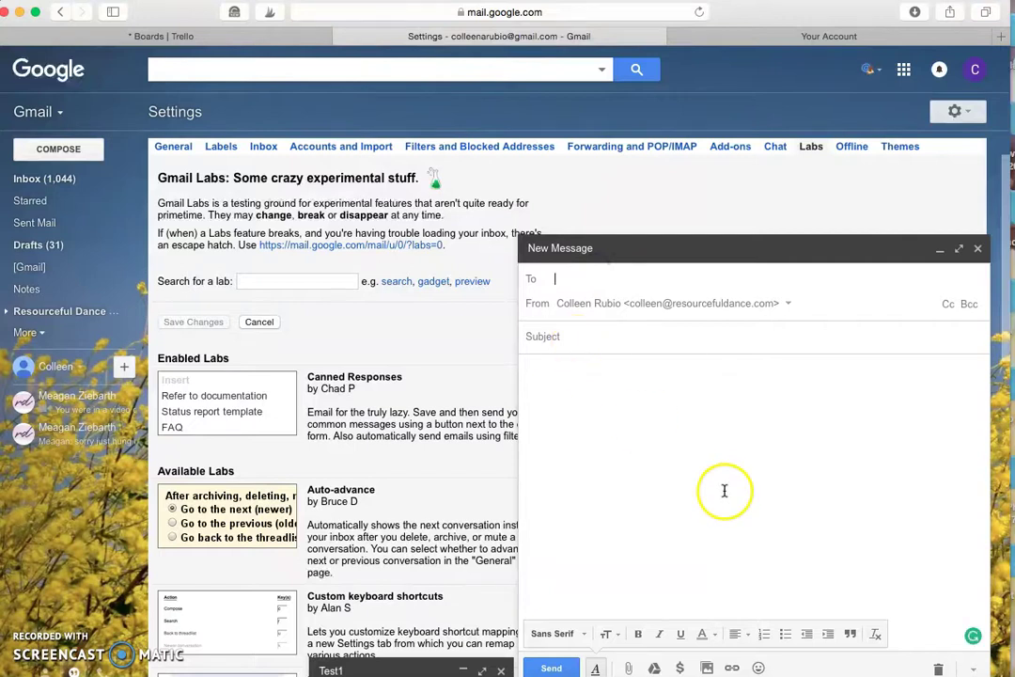
# Insert the saved canned response "Welcome To Resourceful Dance" into the new message
pyautogui.click(973, 668)
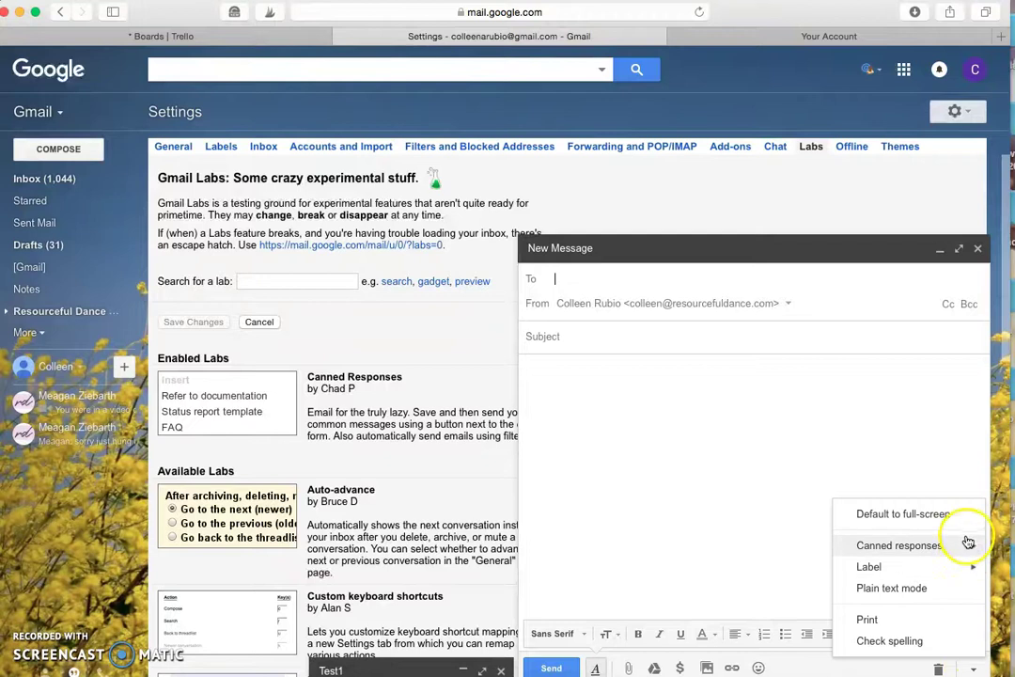
pyautogui.moveTo(968, 545)
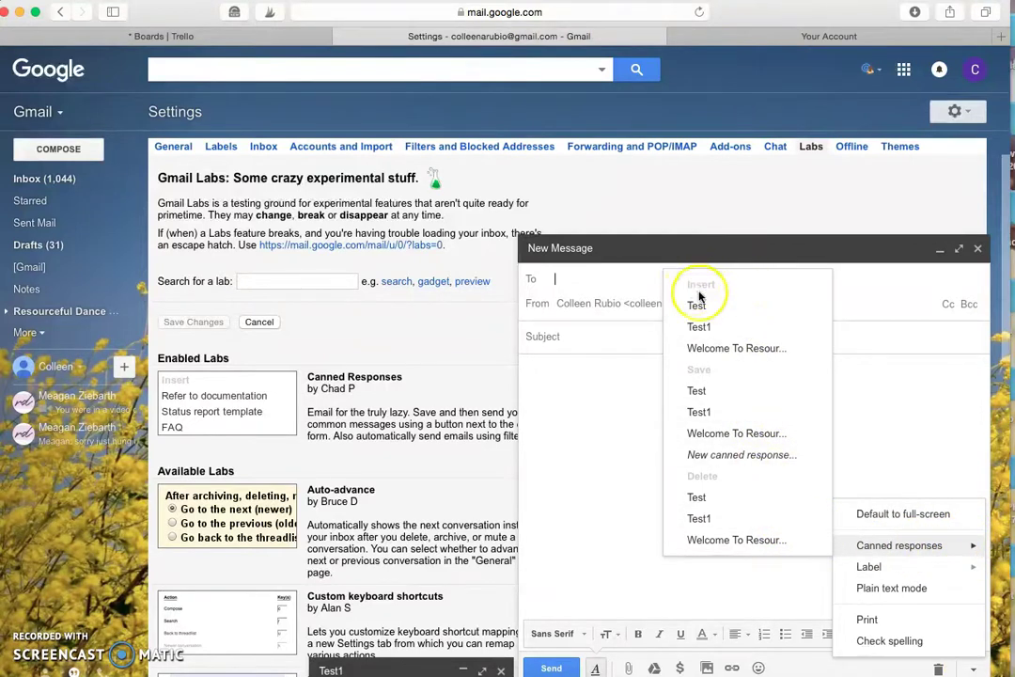
pyautogui.click(690, 347)
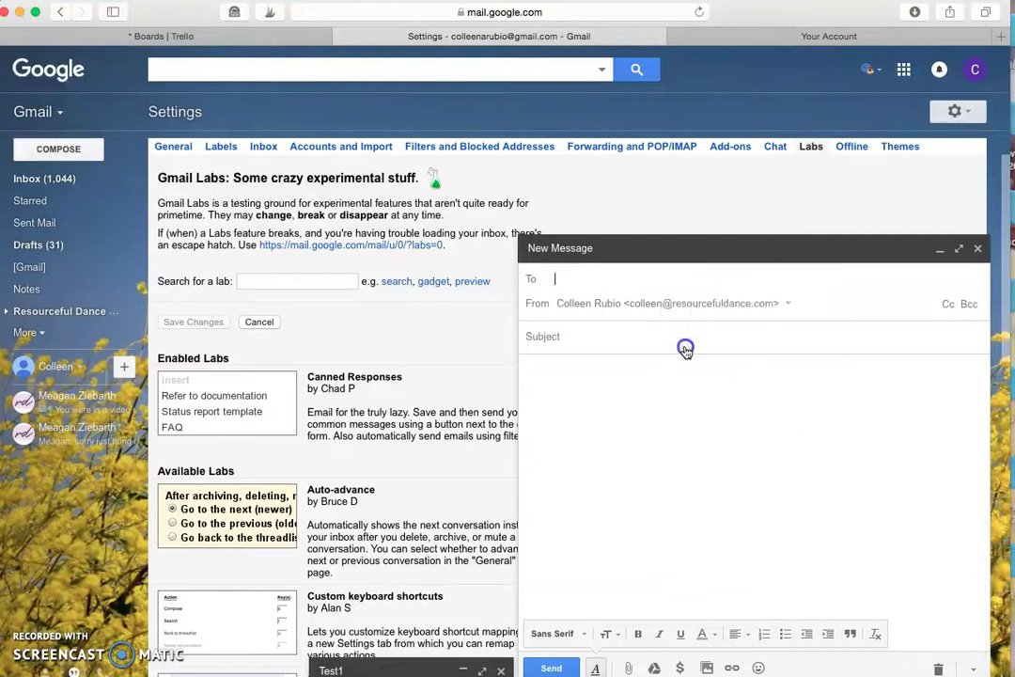
pyautogui.click(543, 344)
pyautogui.click(656, 394)
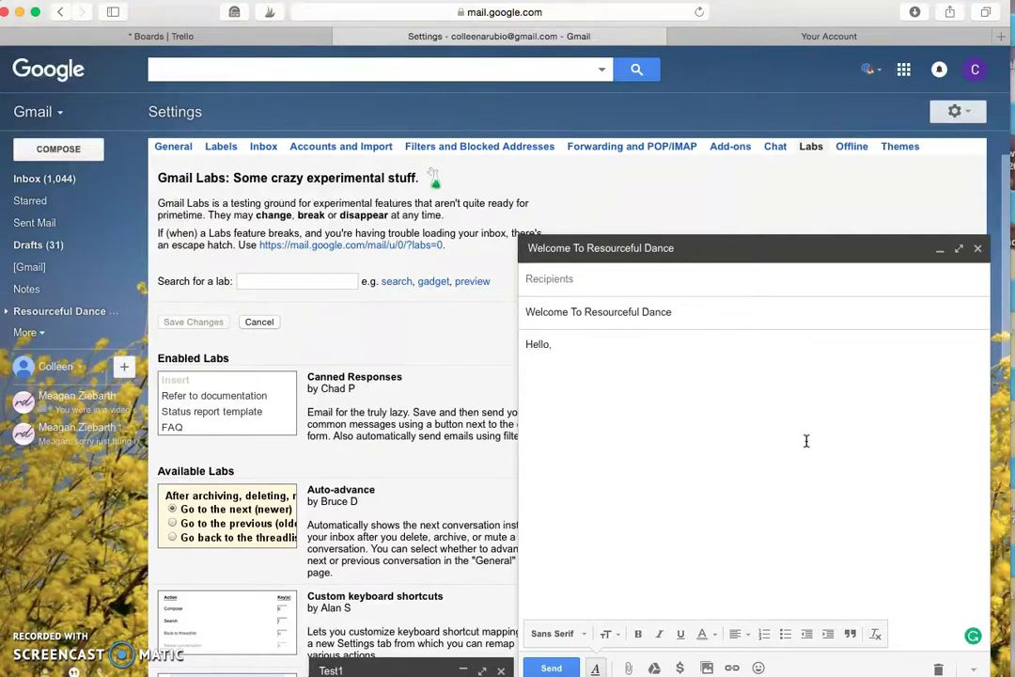
pyautogui.click(584, 500)
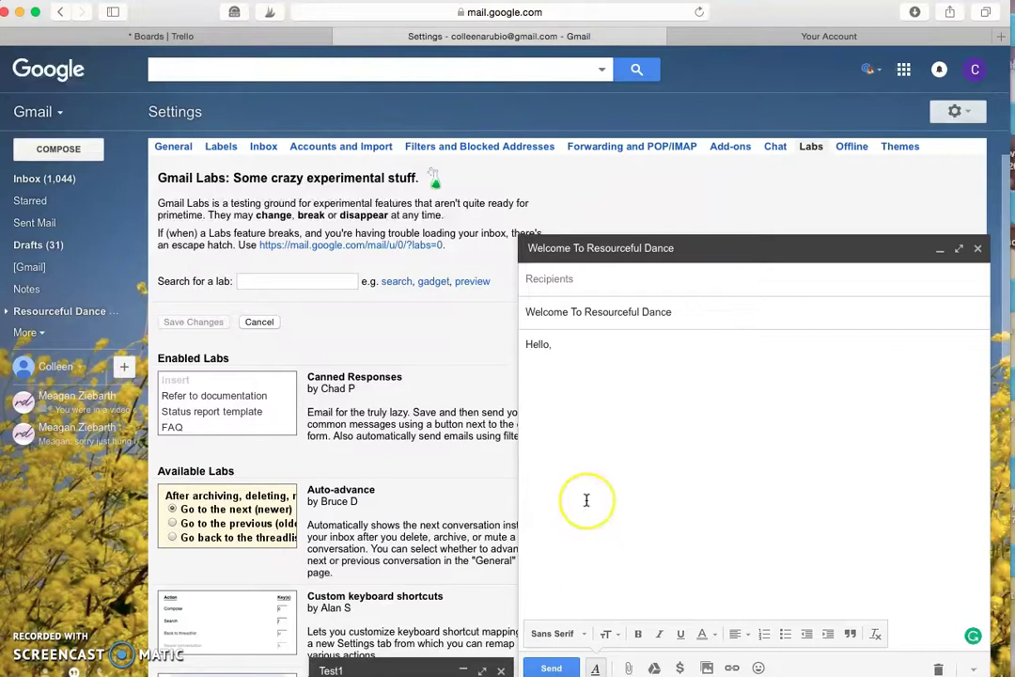